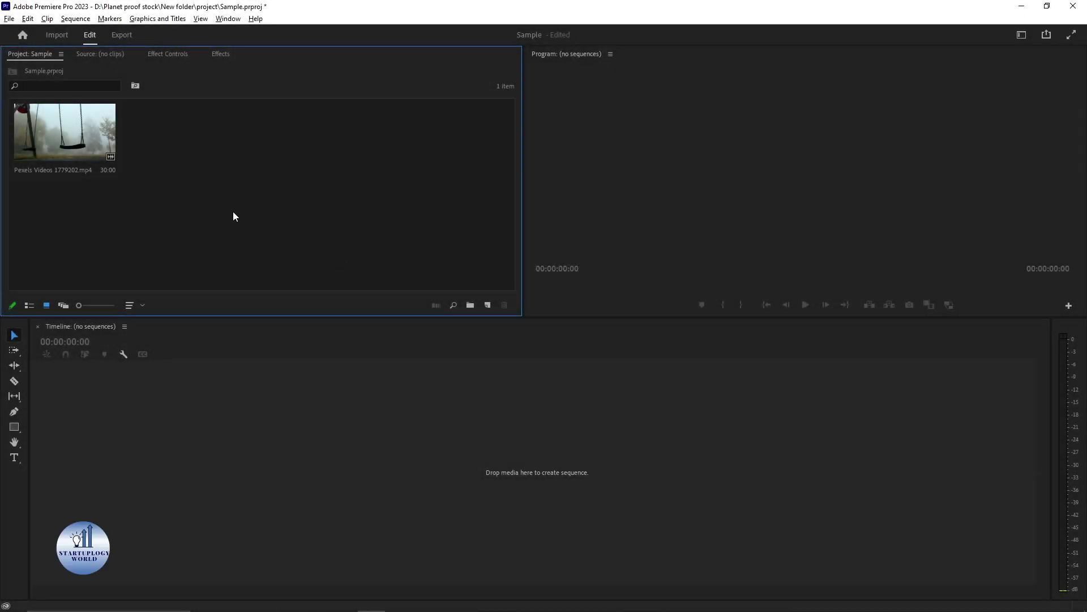
- Build a sequence from the foggy swing clip, preview it, and return to 00:00:00:00
left_click(68, 114)
left_click_drag(68, 113, 218, 453)
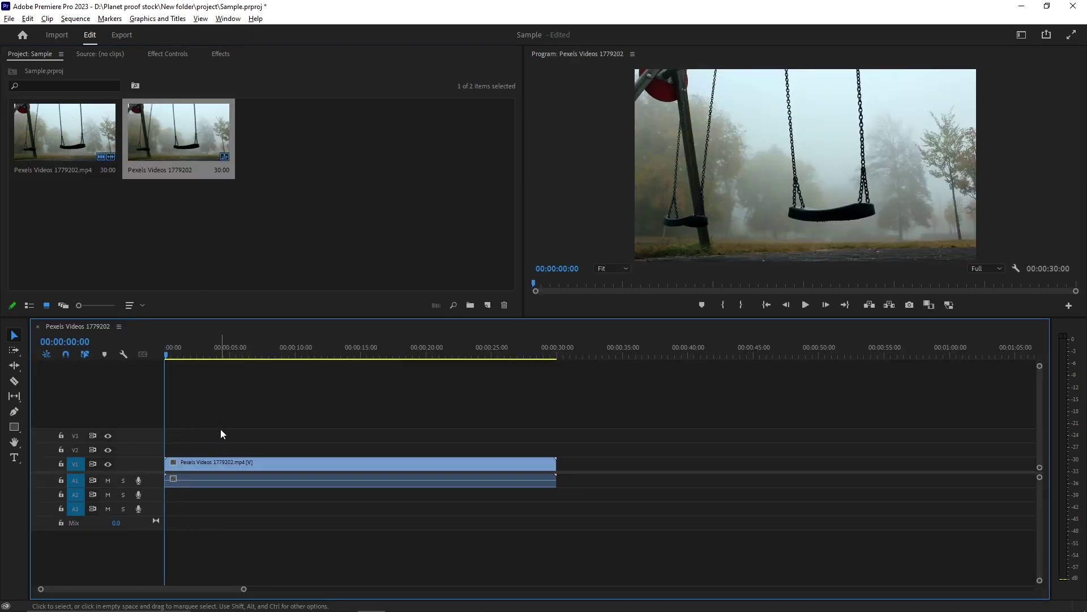
left_click(806, 305)
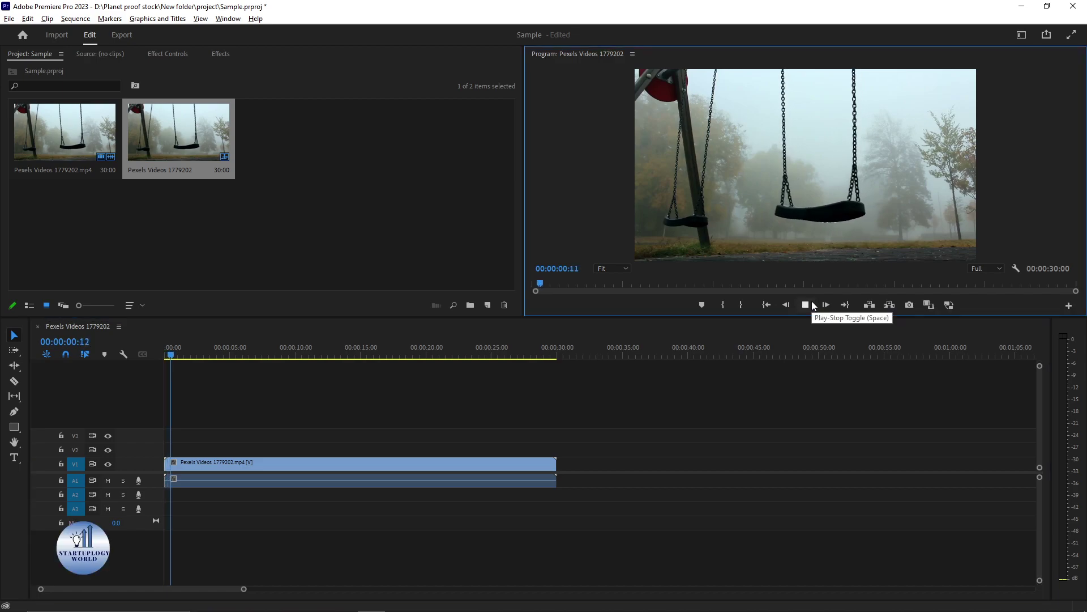
mouse_move(615, 296)
left_mouse_down()
mouse_move(742, 294)
mouse_move(427, 305)
left_mouse_up()
left_click(304, 428)
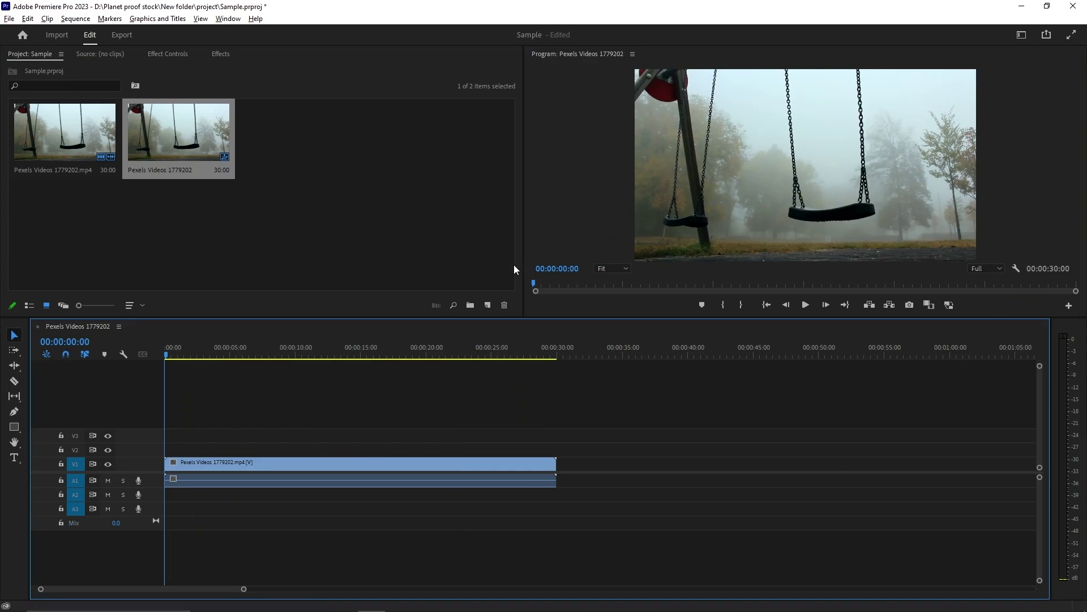
- Draw a wide grey rectangle across the frame and select its Graphic clip on V2
left_click(14, 427)
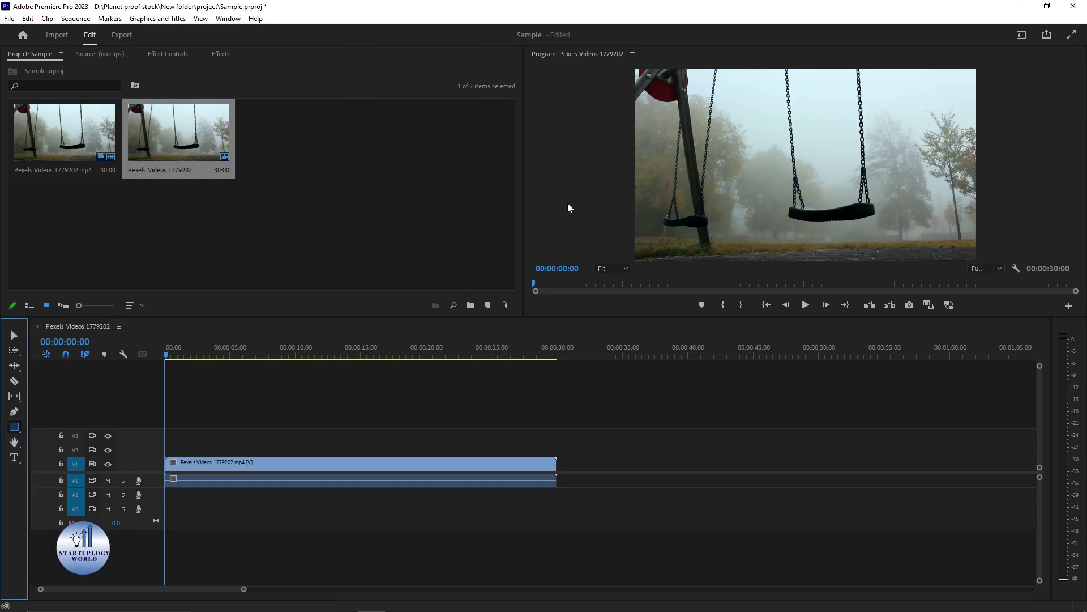
left_click_drag(526, 197, 353, 197)
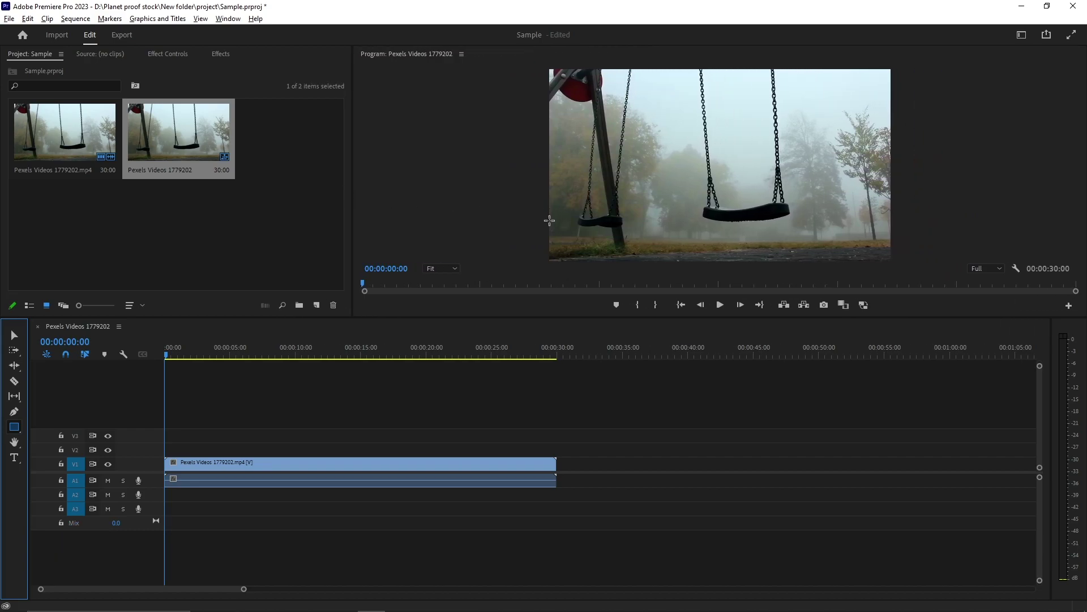
left_click_drag(550, 220, 896, 242)
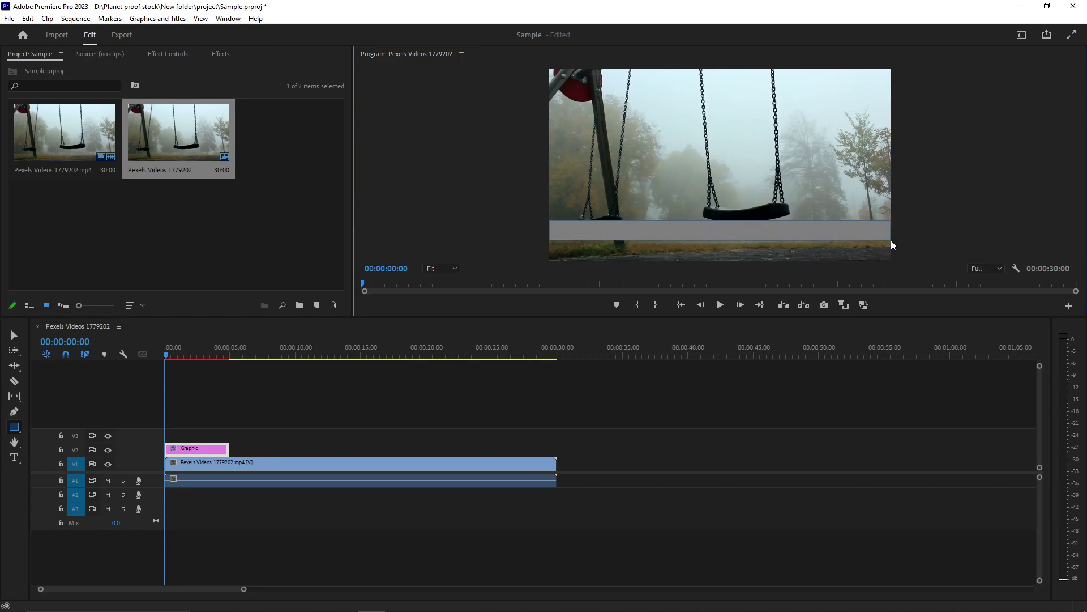
left_click(204, 453)
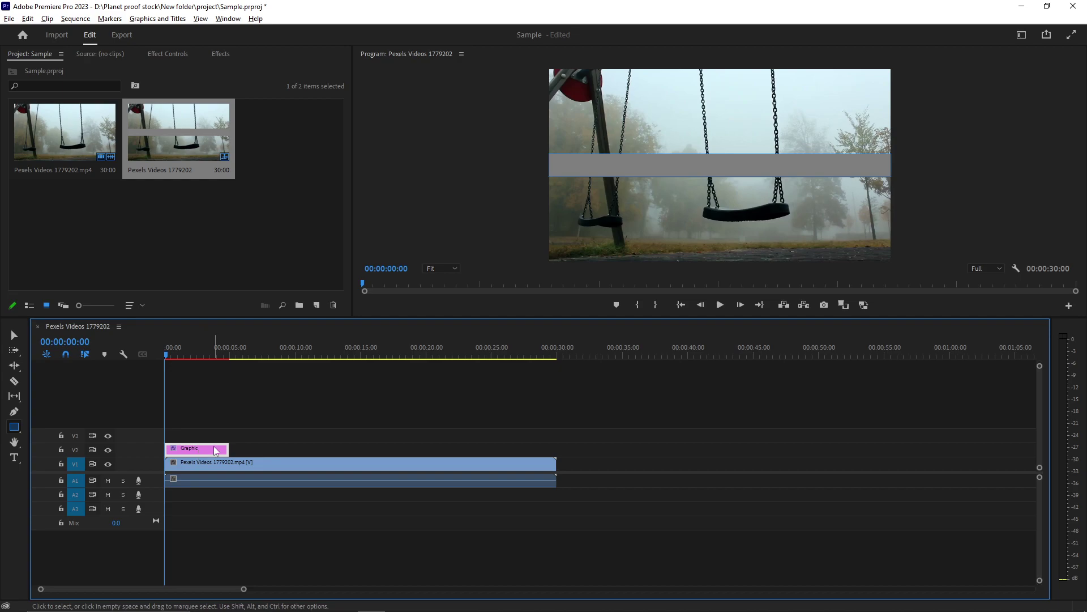
- In Essential Graphics, set the bar's Y position to about 625 to lower it
left_click(228, 19)
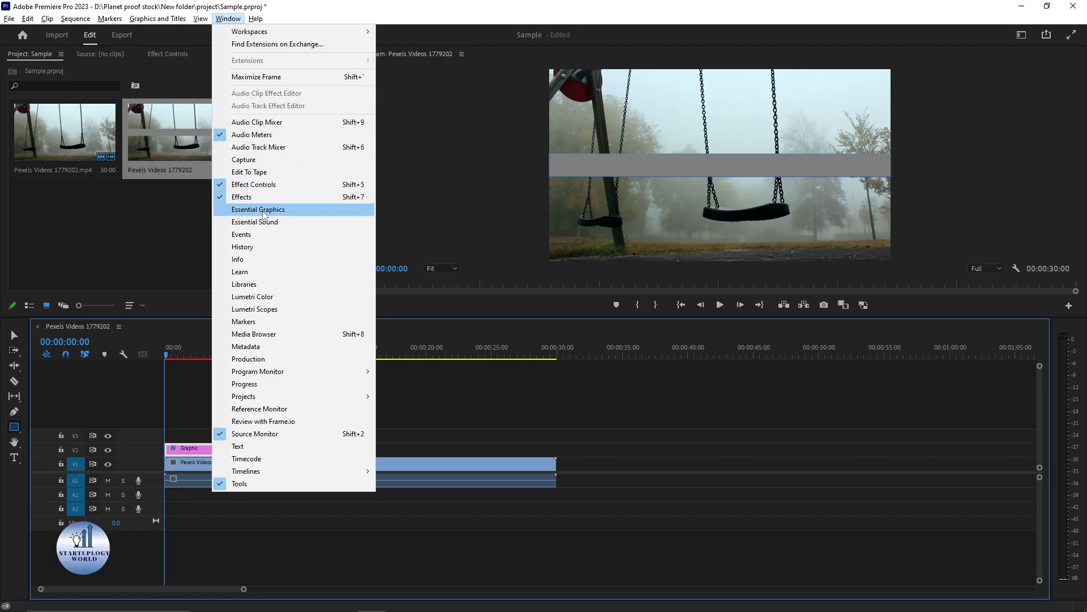
left_click(263, 210)
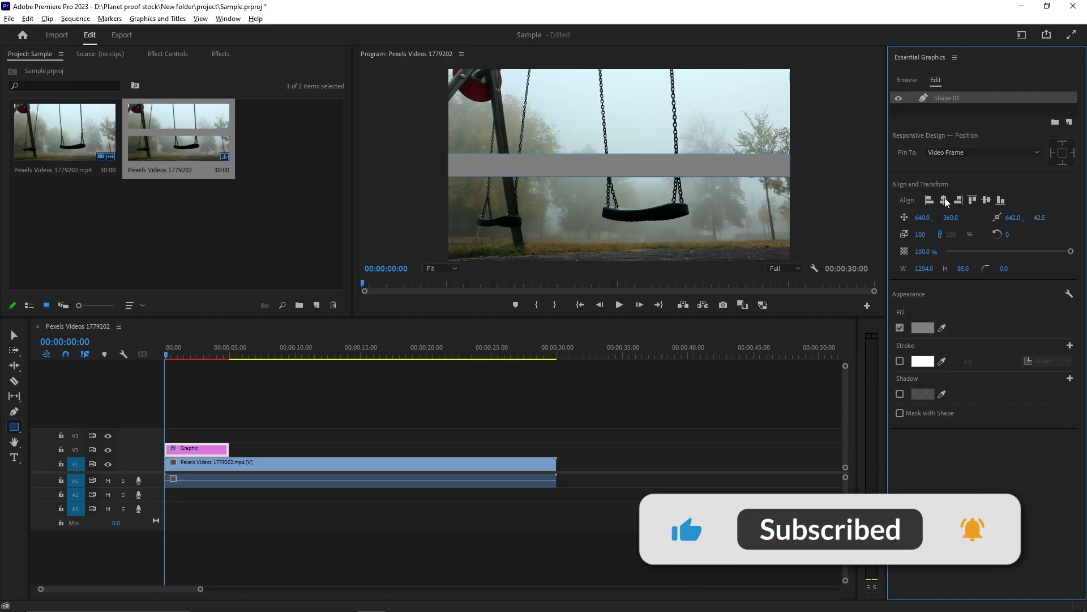
left_click_drag(951, 218, 1020, 218)
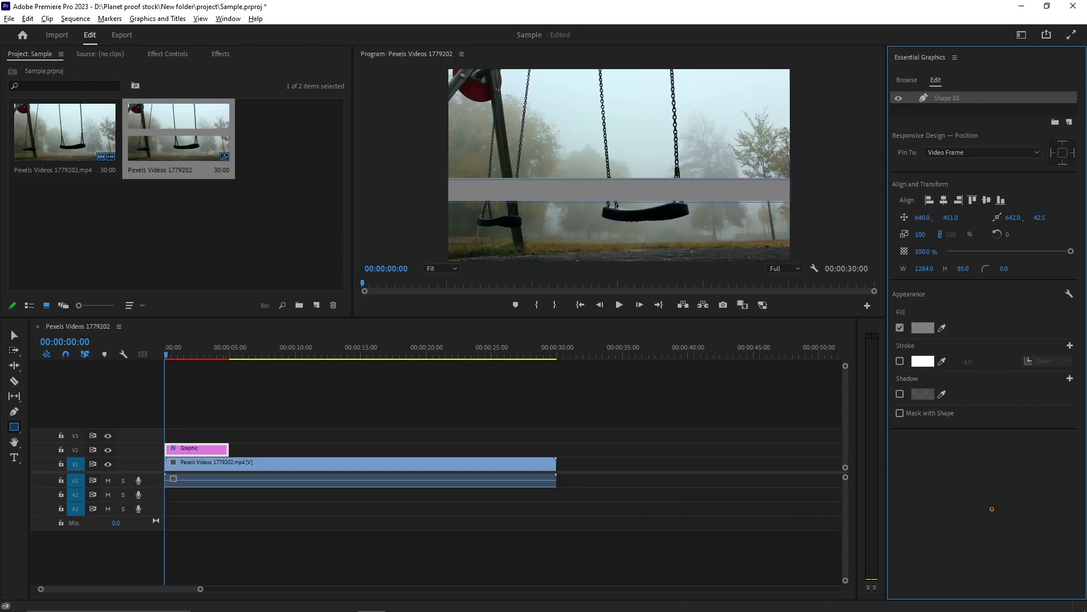
mouse_move(951, 218)
left_mouse_down()
mouse_move(985, 218)
mouse_move(948, 218)
left_mouse_up()
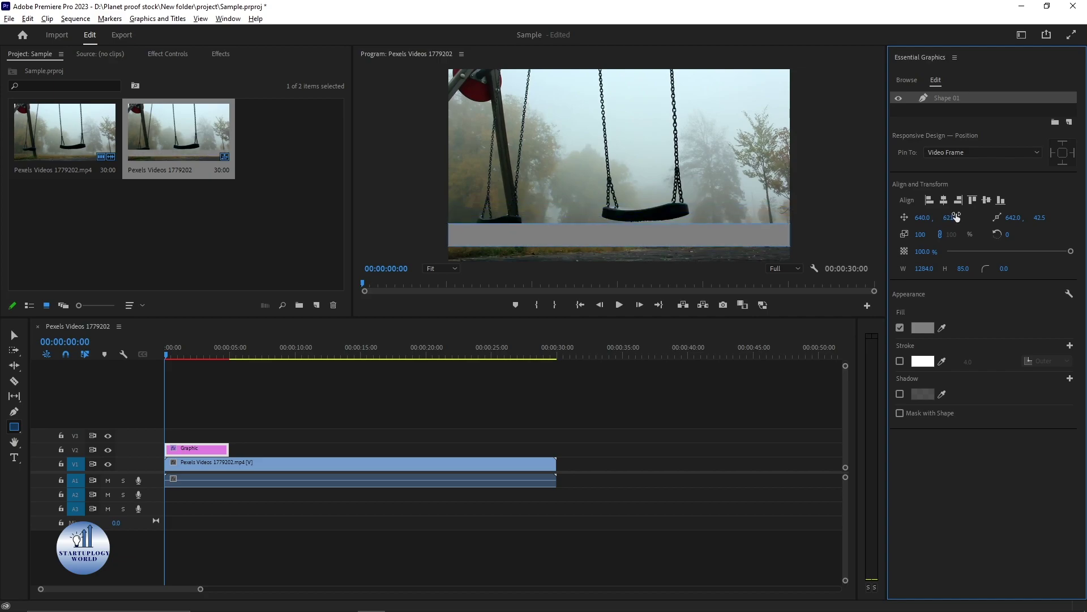
- Fill the bar deep blue and stretch the Graphic clip across the full 30-second video
left_click(916, 330)
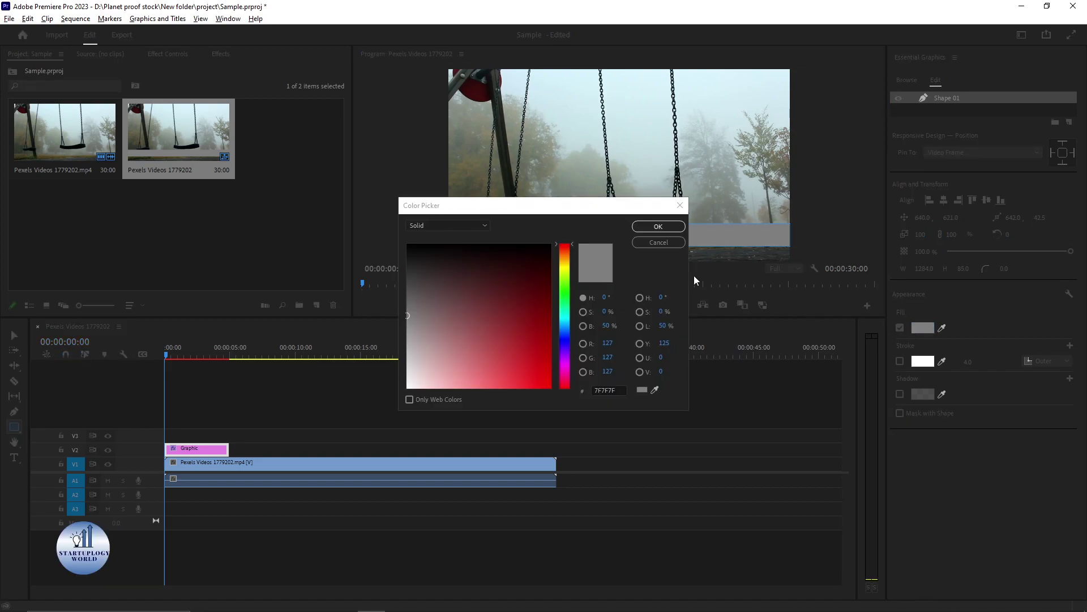
left_click_drag(618, 204, 277, 188)
mouse_move(224, 286)
left_mouse_down()
mouse_move(203, 375)
mouse_move(207, 332)
left_mouse_up()
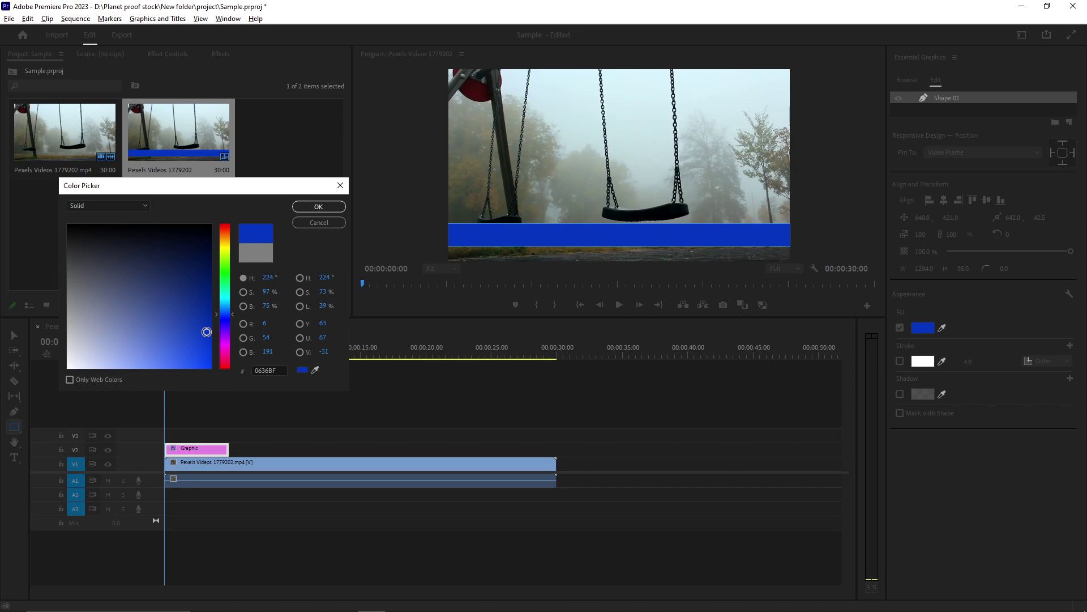
left_click(316, 206)
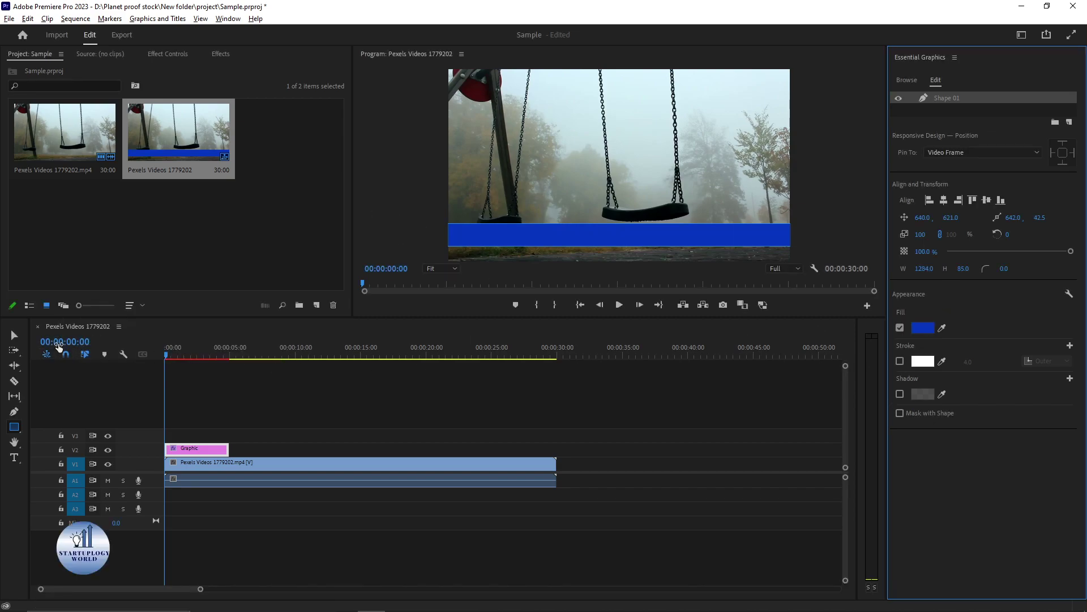
left_click_drag(230, 447, 556, 448)
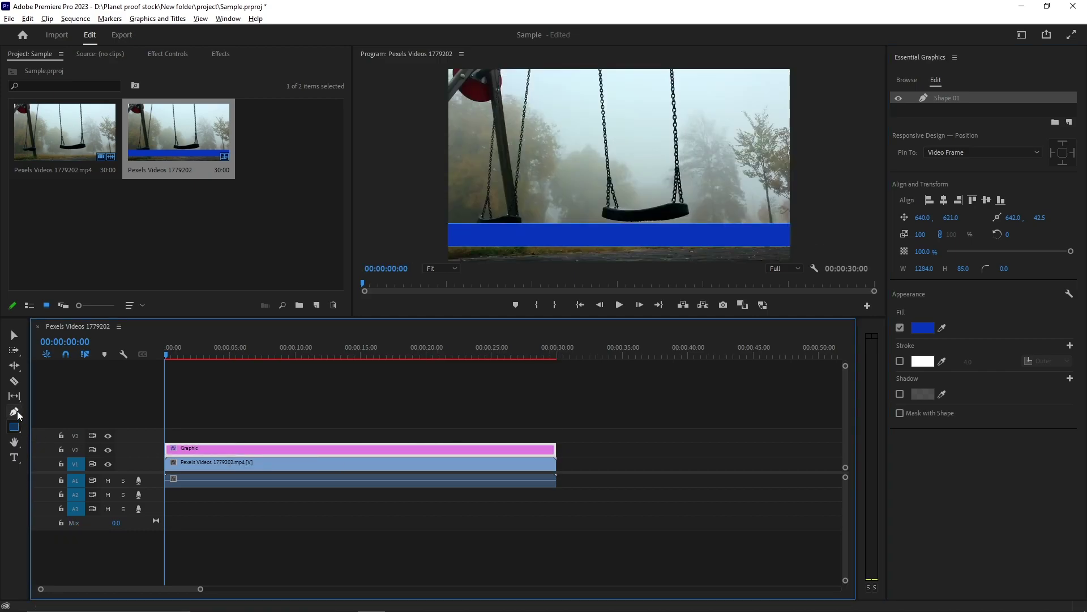
- Paste the London weather sentence as text on the blue bar and scale it to 55
left_click(14, 460)
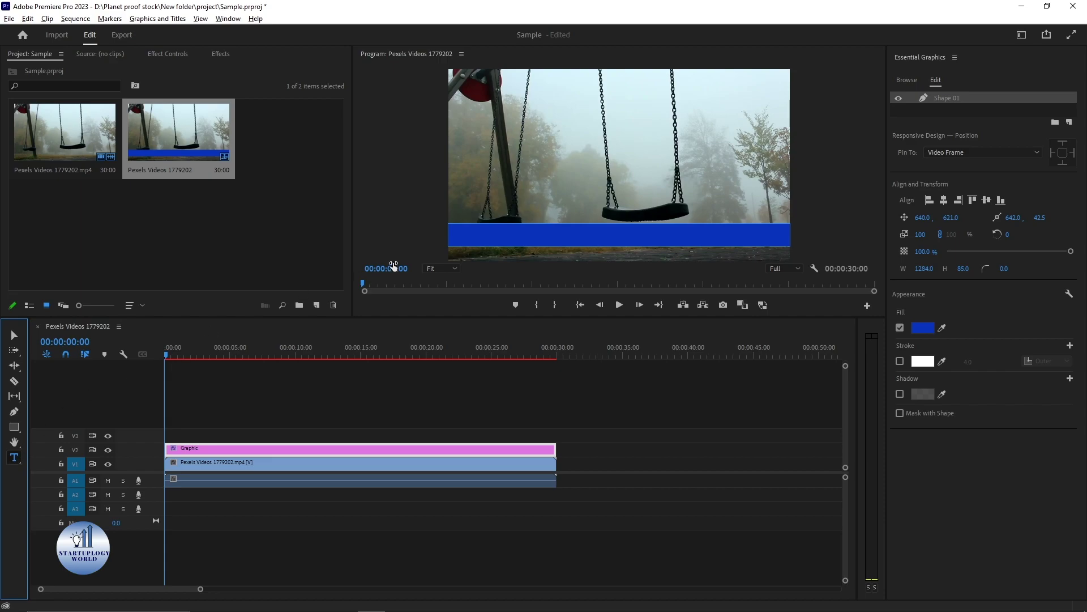
left_click(462, 239)
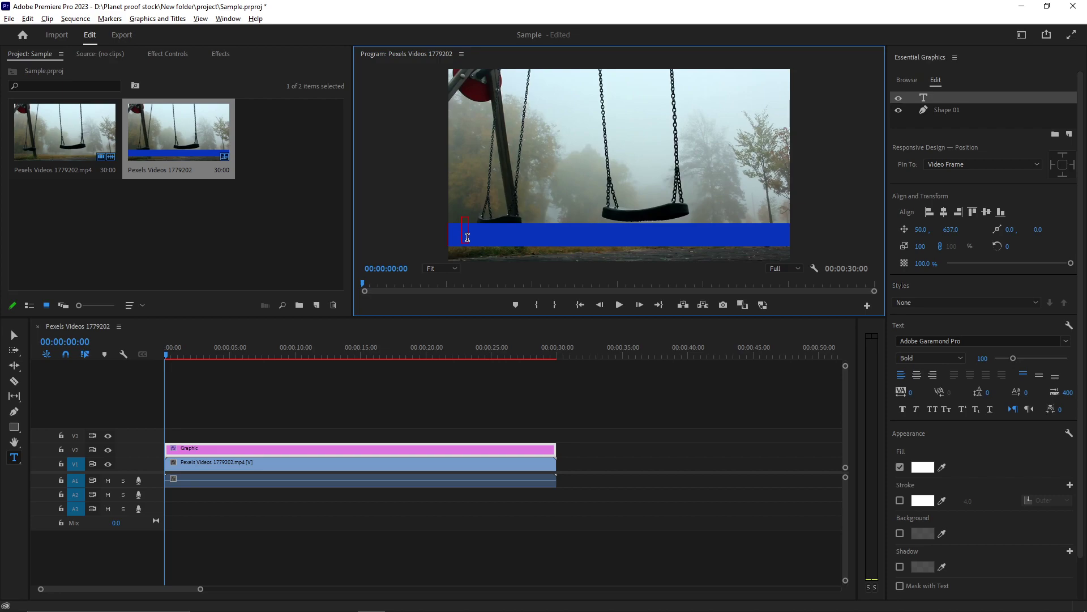
key("ctrl+v")
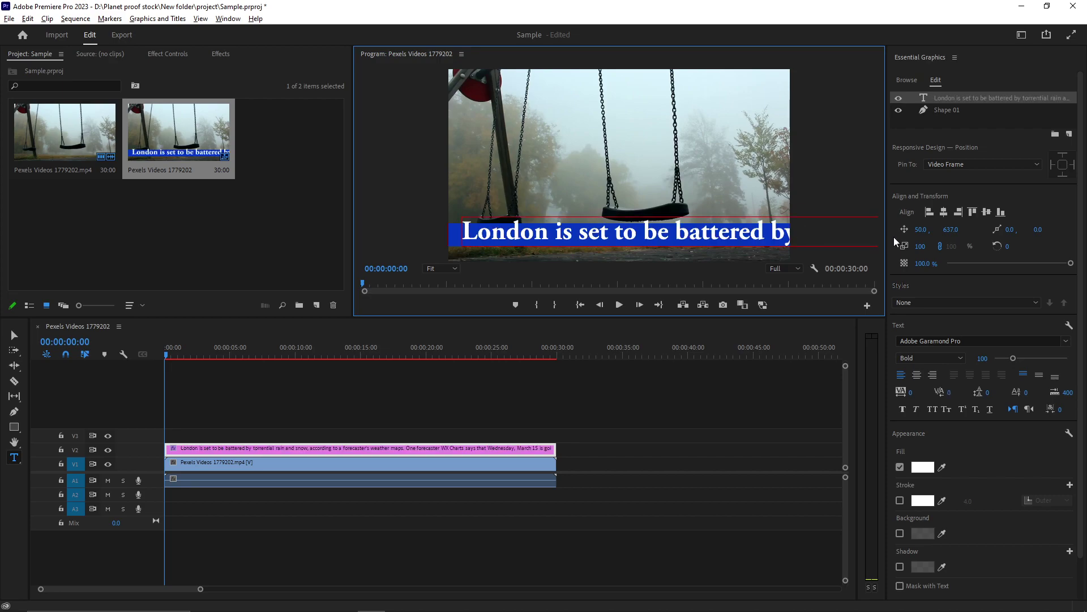
left_click_drag(921, 247, 898, 247)
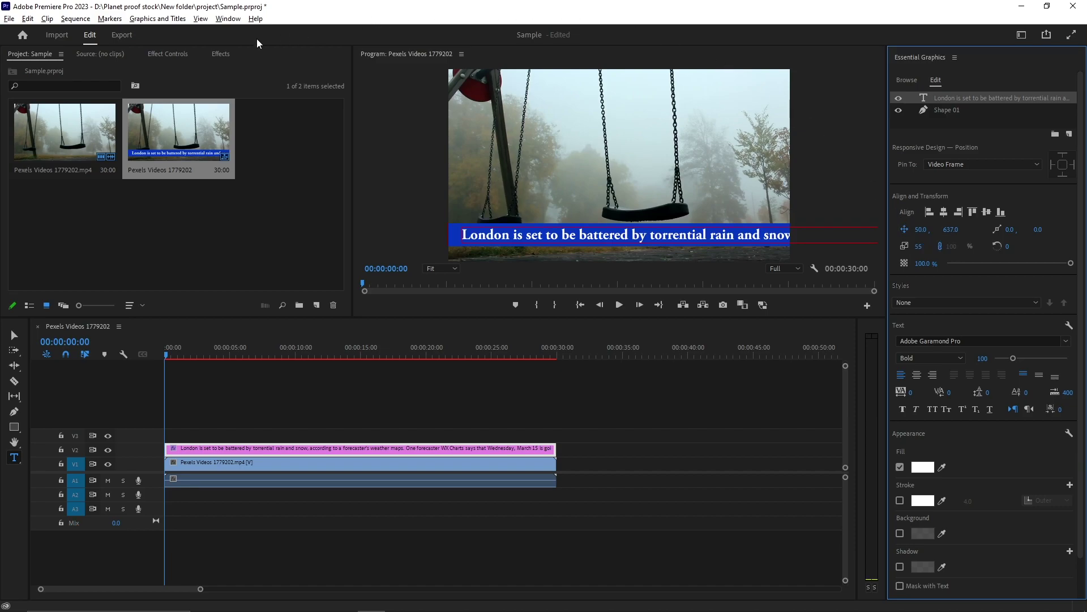
- In Effect Controls, expand the Text layer and scroll down to its Transform Position setting
left_click(168, 55)
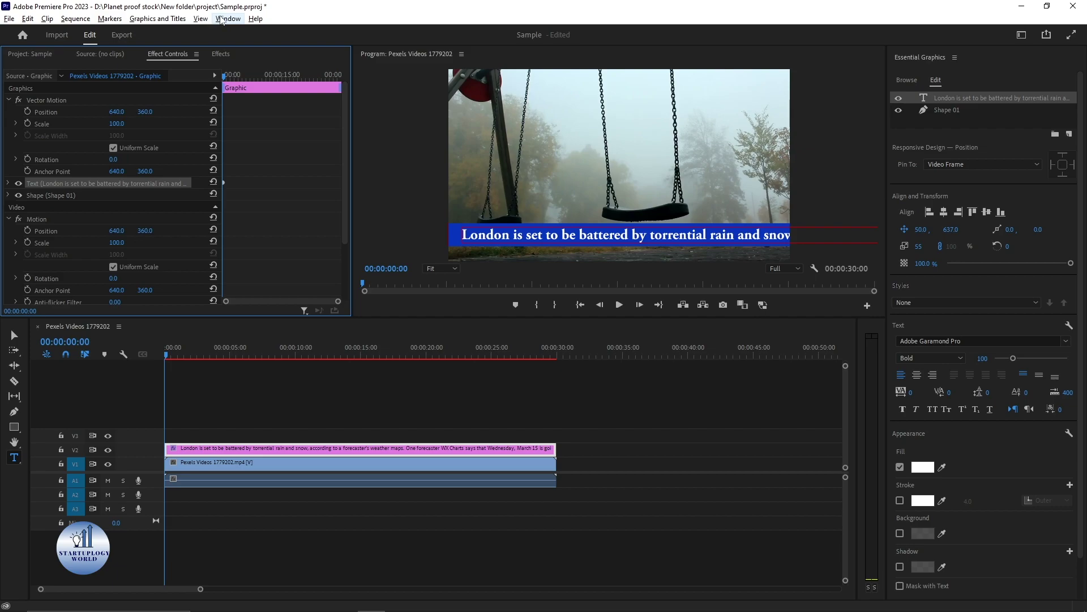
left_click(229, 19)
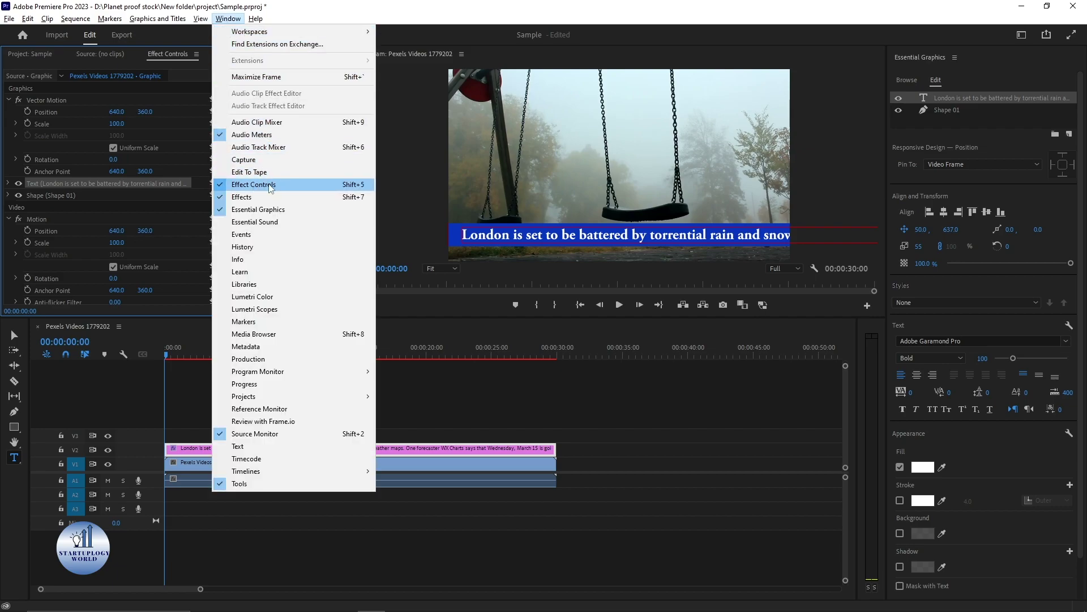
left_click(272, 185)
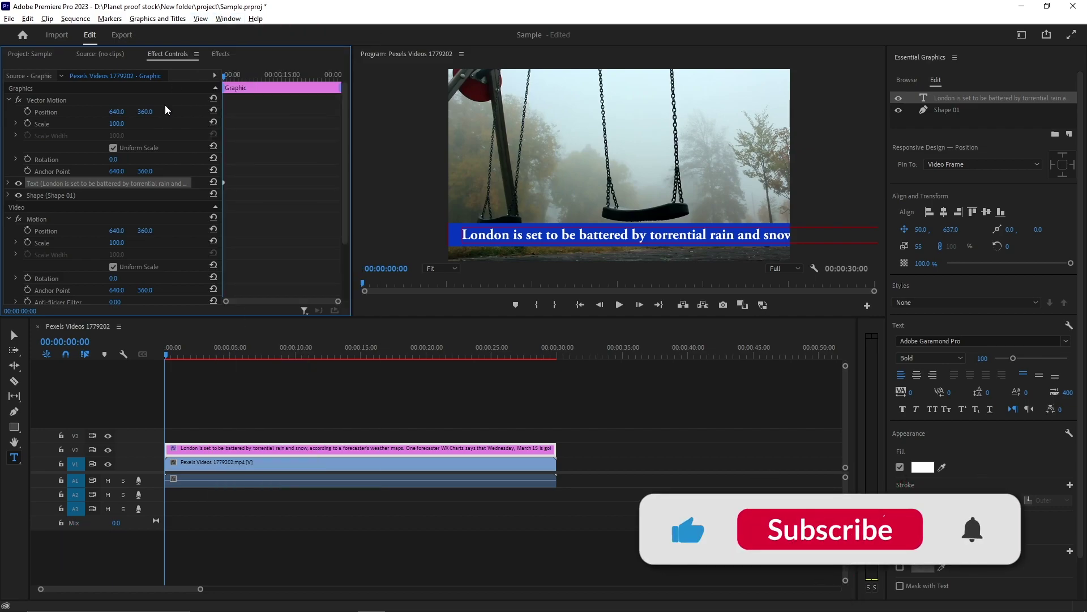
left_click(8, 184)
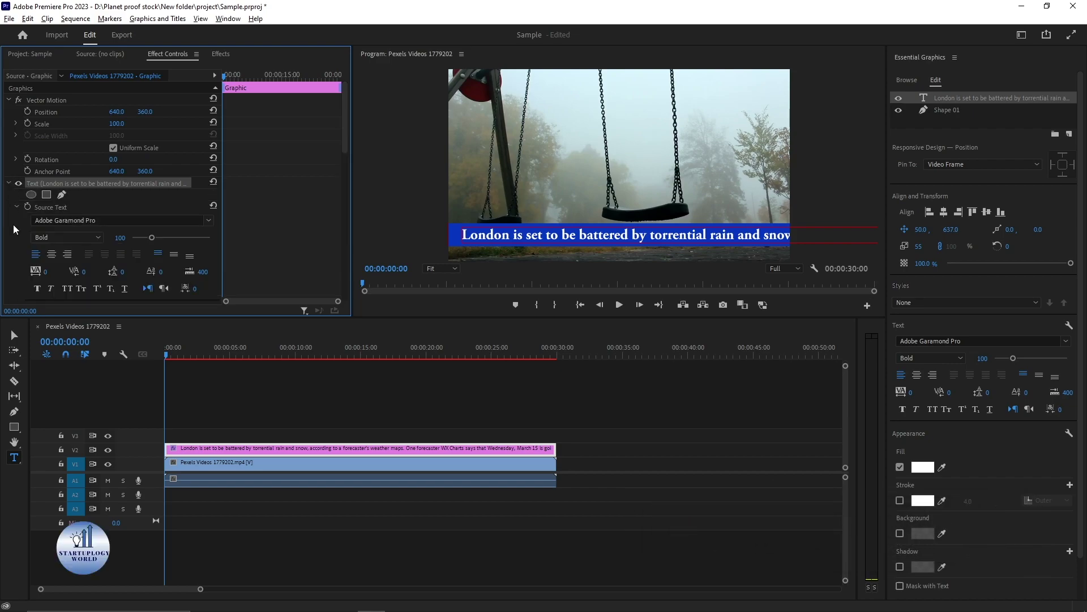
scroll(15, 229, "down", 2)
scroll(14, 230, "down", 2)
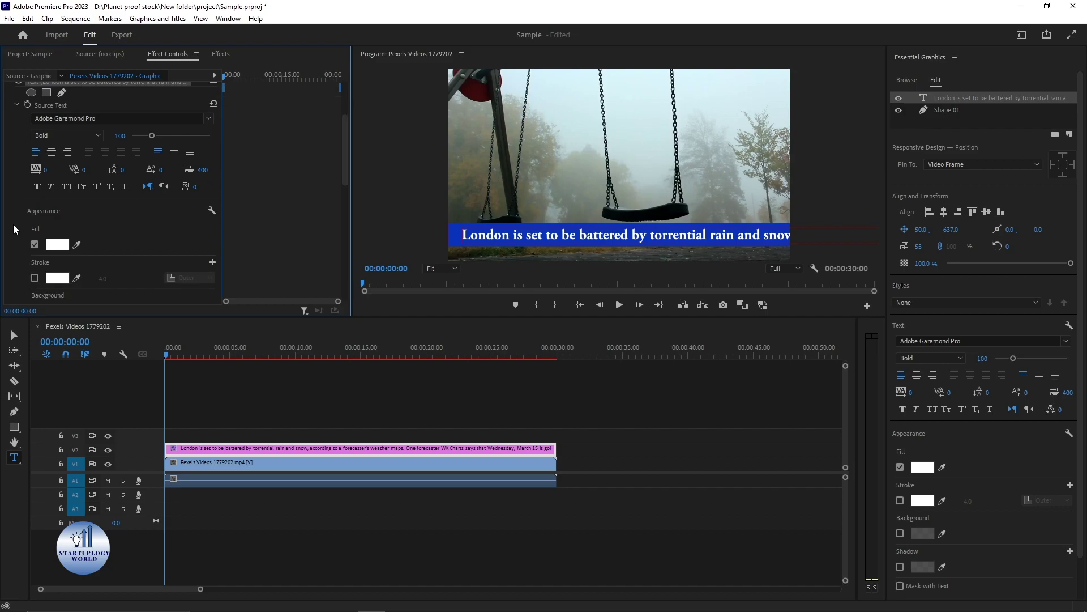
scroll(15, 230, "down", 2)
scroll(14, 230, "down", 3)
scroll(14, 227, "down", 2)
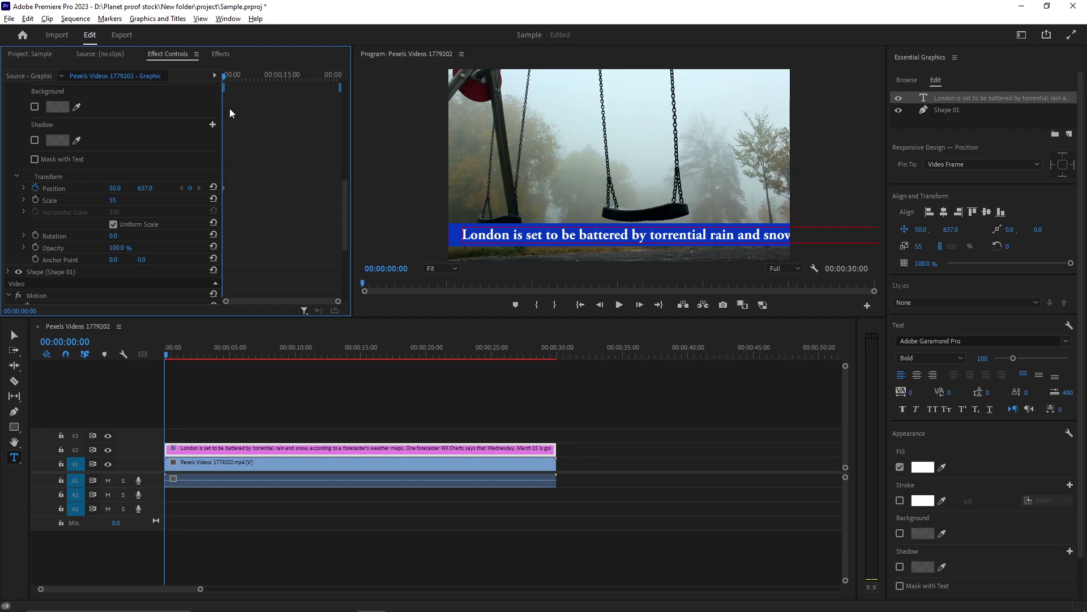
- At the clip's end, set text Position X to about -5610 so only 'the nation.' remains
left_click_drag(245, 77, 341, 93)
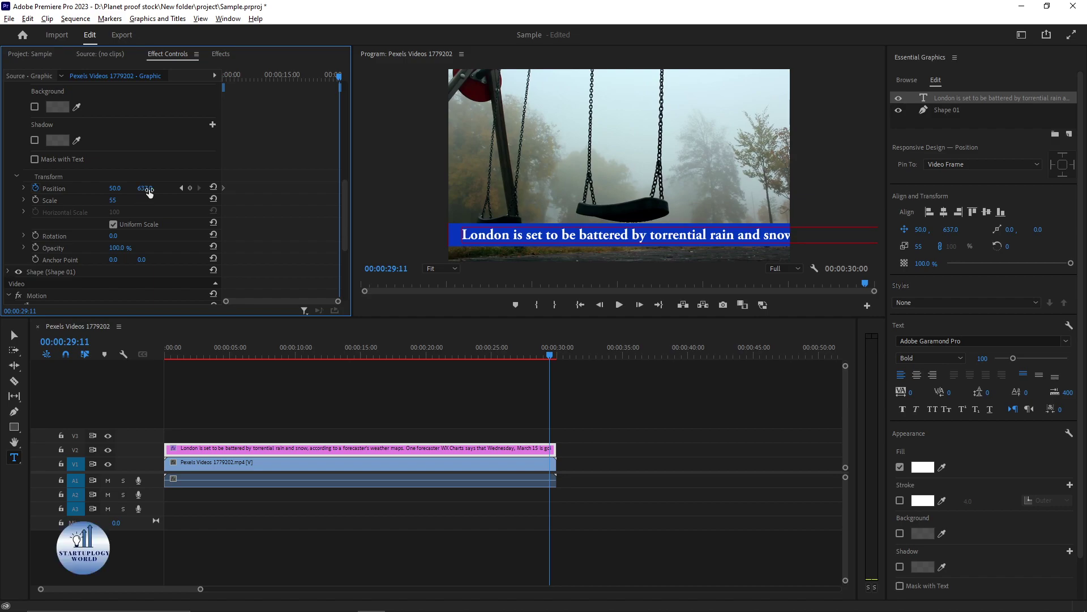
left_click_drag(116, 188, 68, 188)
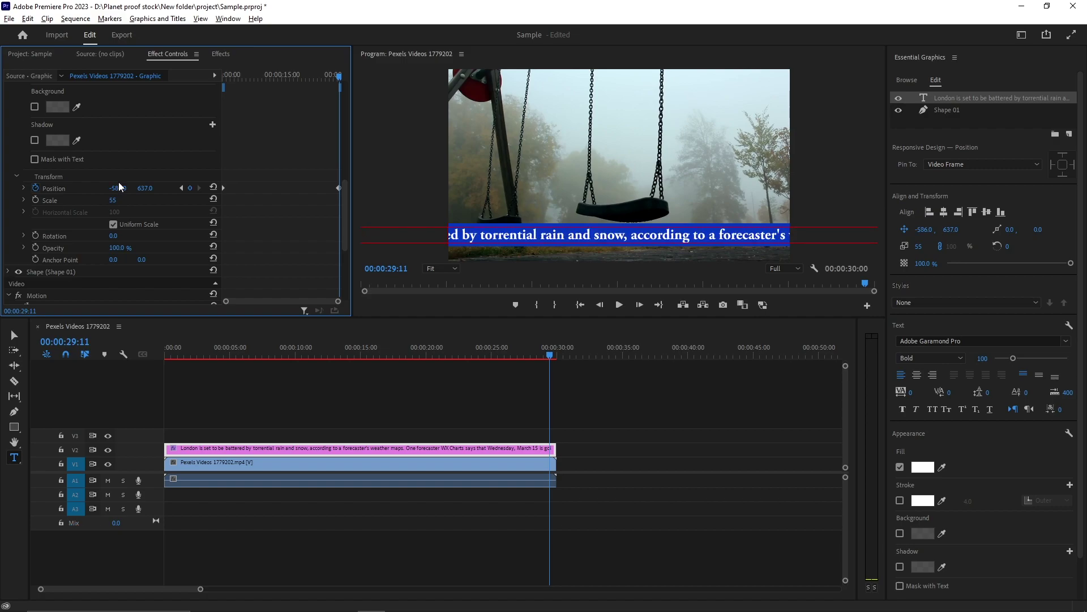
mouse_move(119, 188)
left_mouse_down()
mouse_move(143, 187)
mouse_move(104, 187)
mouse_move(124, 188)
left_mouse_up()
type("-5610")
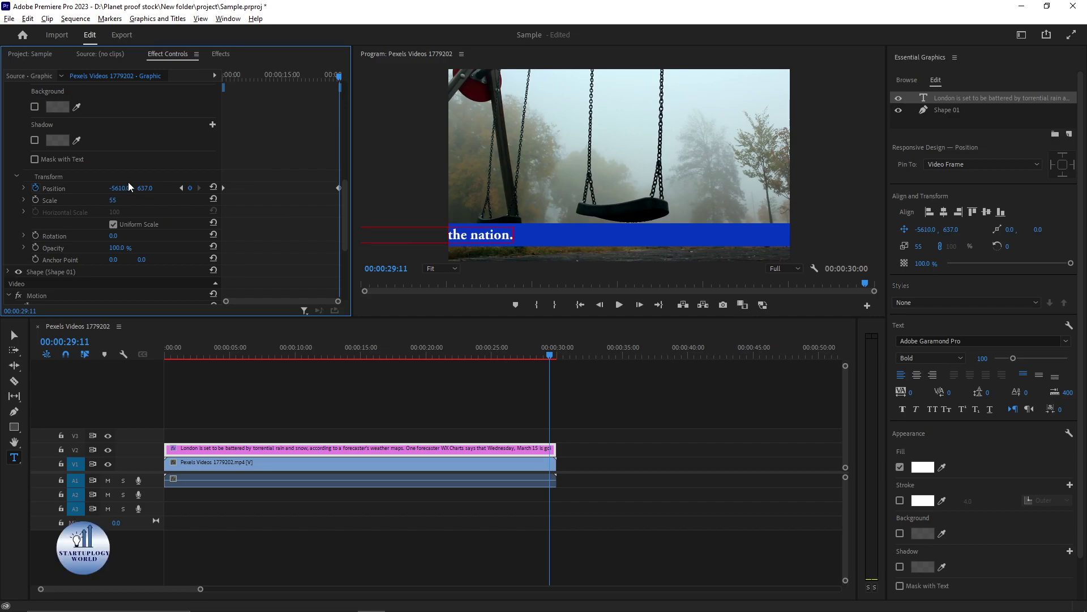
- Rewind to 00:00:00:00, play the scrolling headline, then stop playback
left_click(403, 389)
left_click_drag(402, 349, 138, 358)
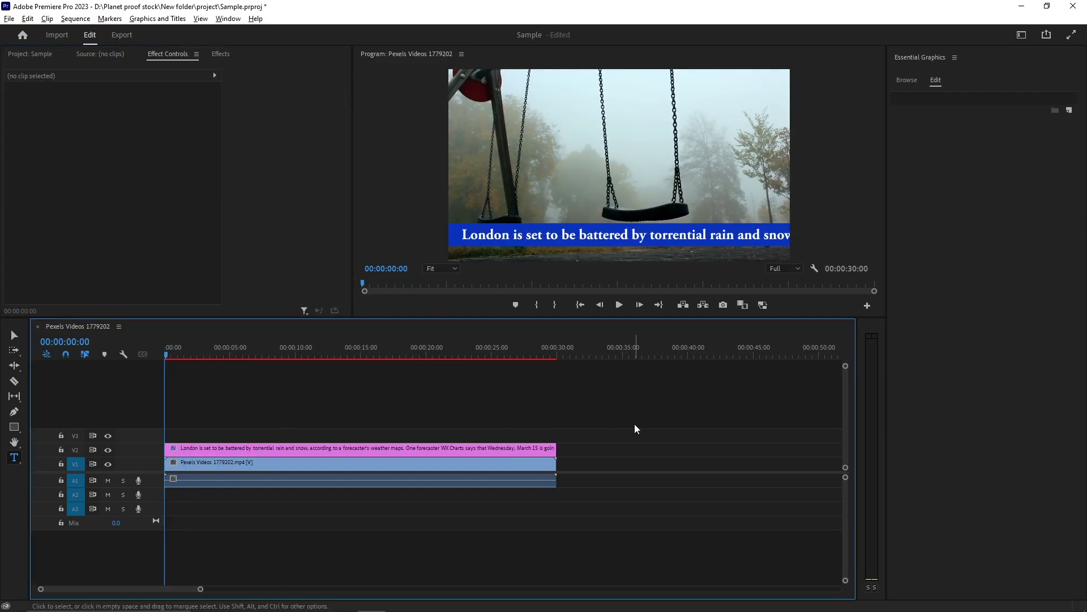
key("space")
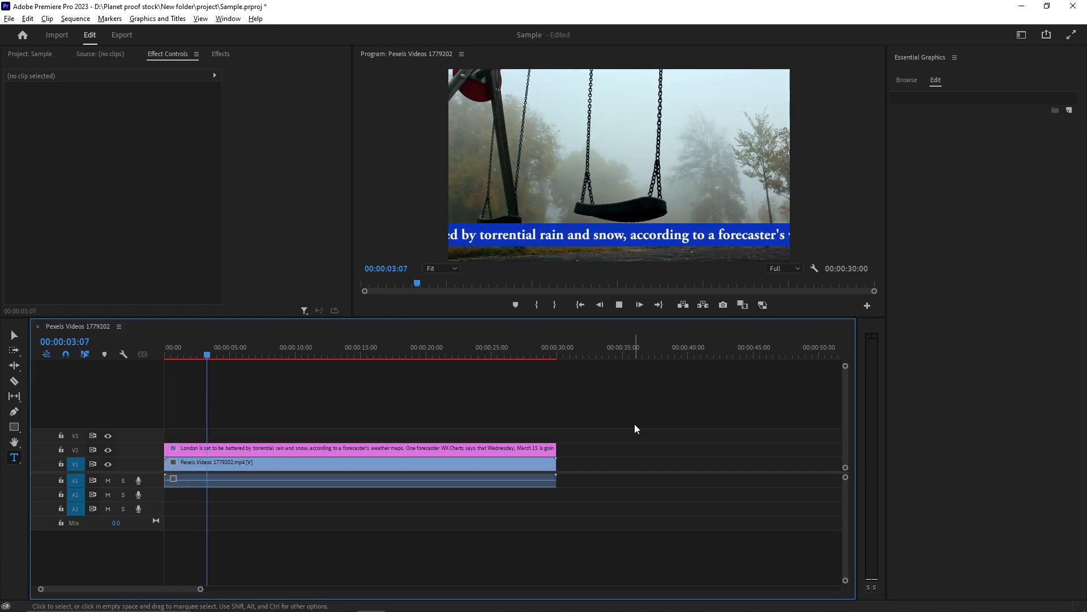
key("space")
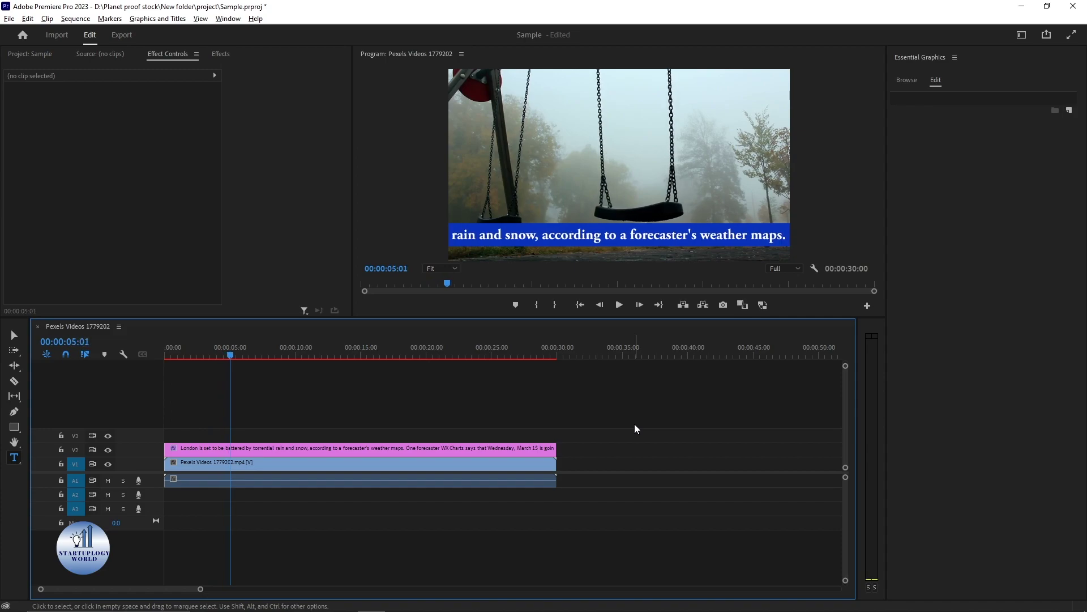